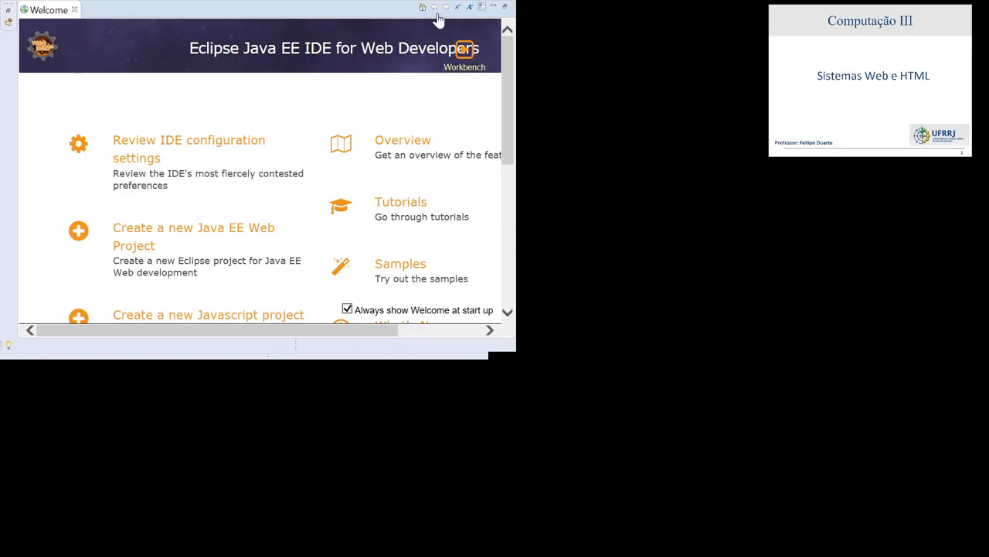
Step: Maximize the IDE window, close the Welcome page and show the Servers view
click(474, 2)
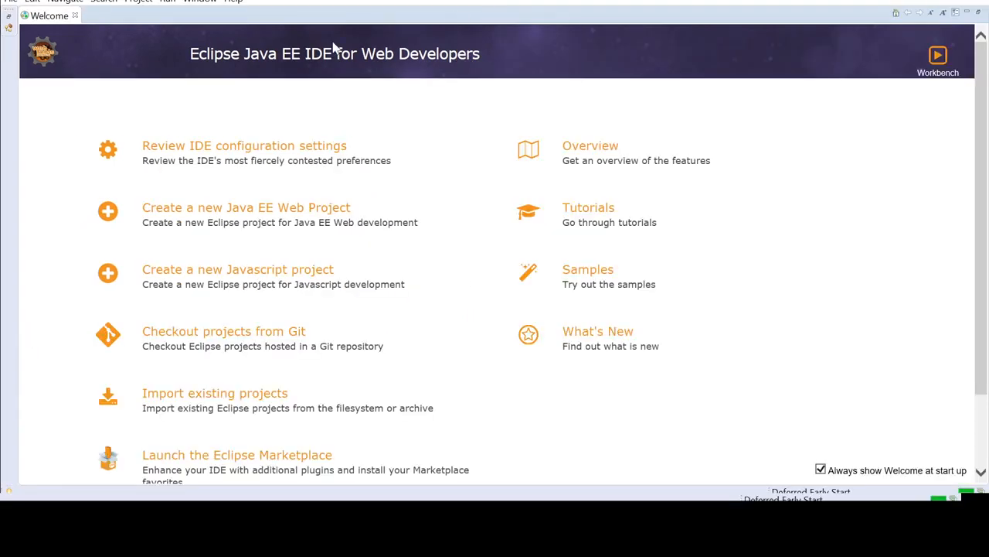
click(75, 16)
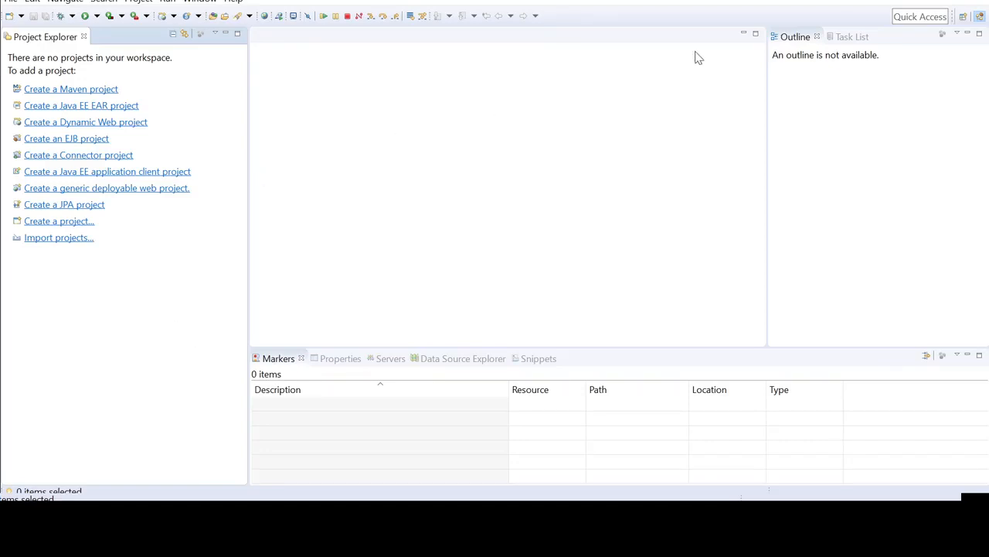
click(394, 363)
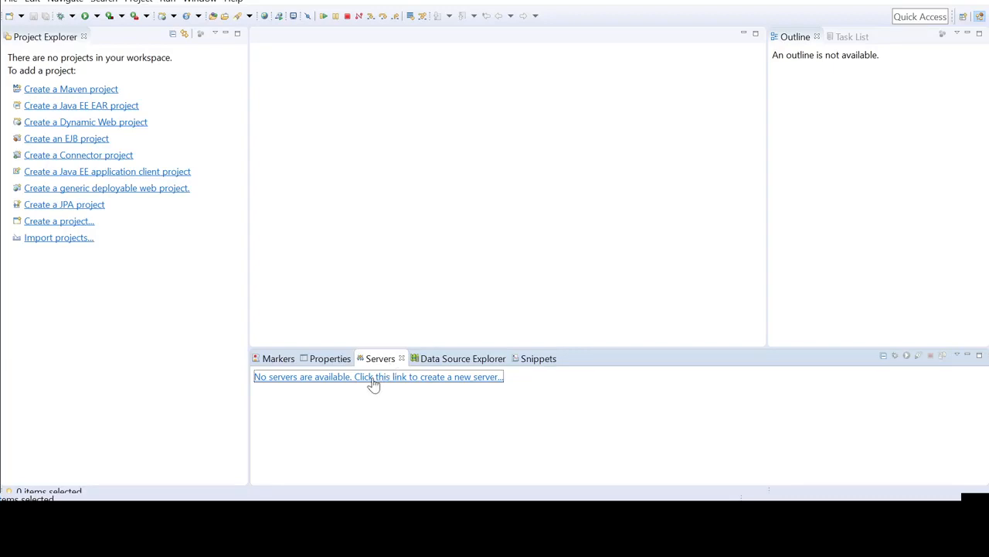
Step: Start a new server definition using the Apache type Tomcat v8.0 Server on host localhost
click(371, 384)
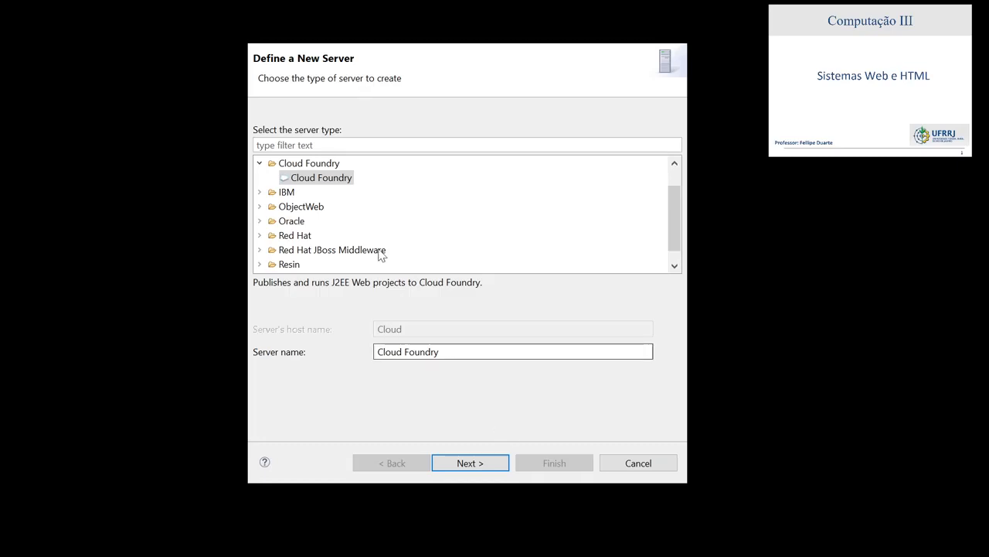
scroll(336, 204, down, 1)
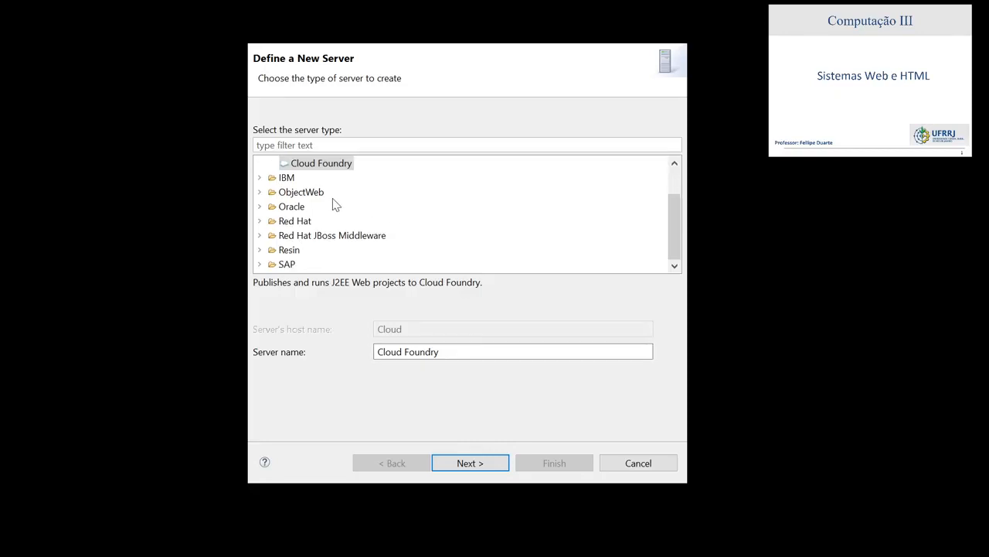
scroll(321, 220, up, 1)
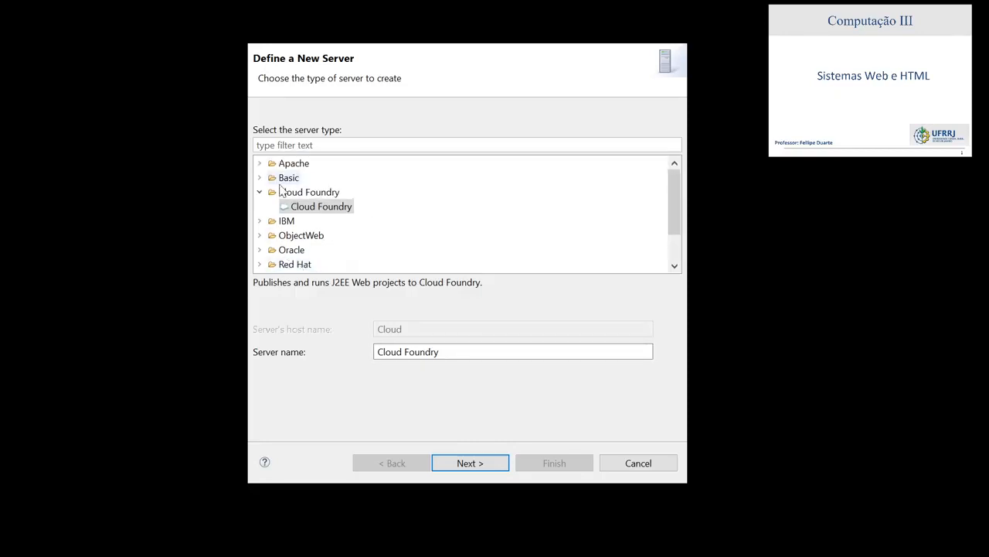
click(261, 164)
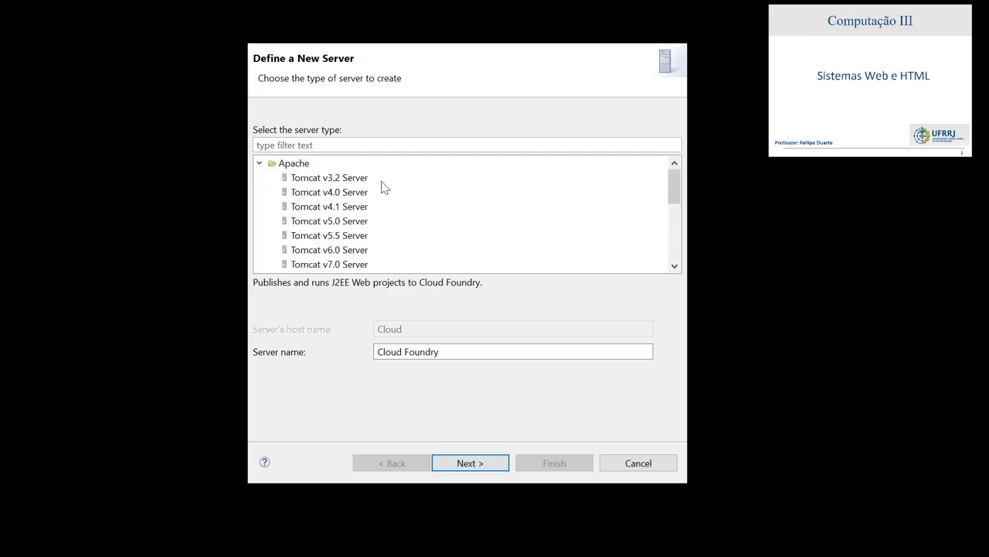
scroll(369, 212, down, 2)
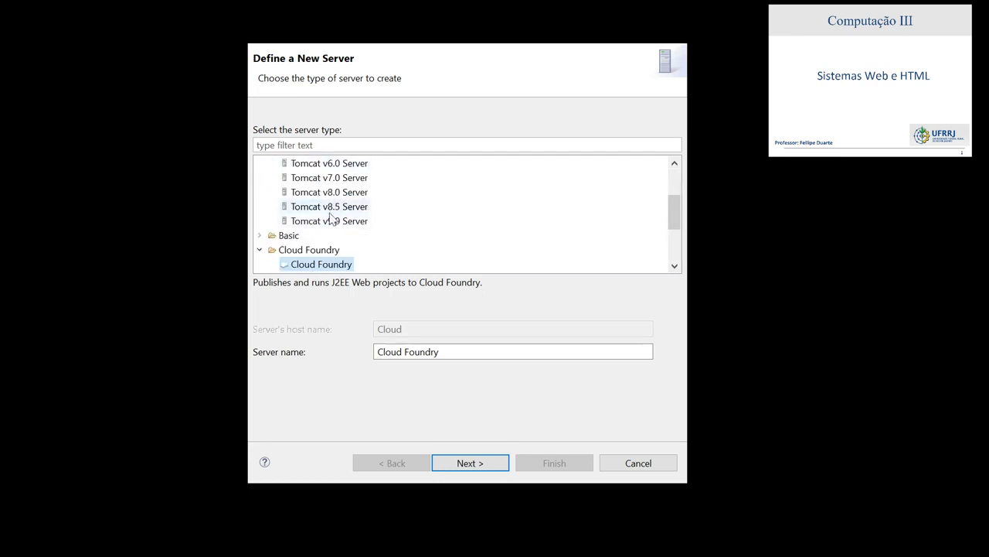
click(330, 193)
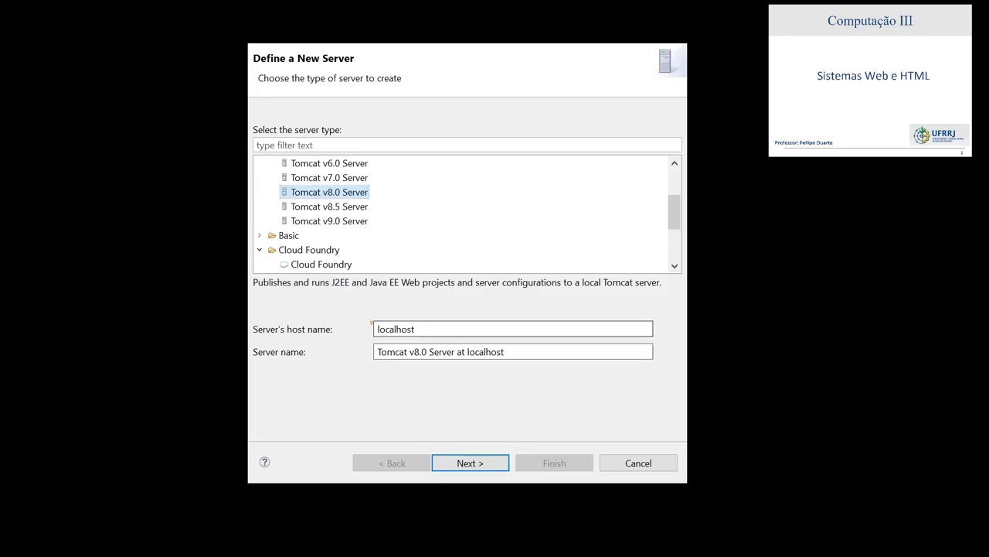
click(474, 465)
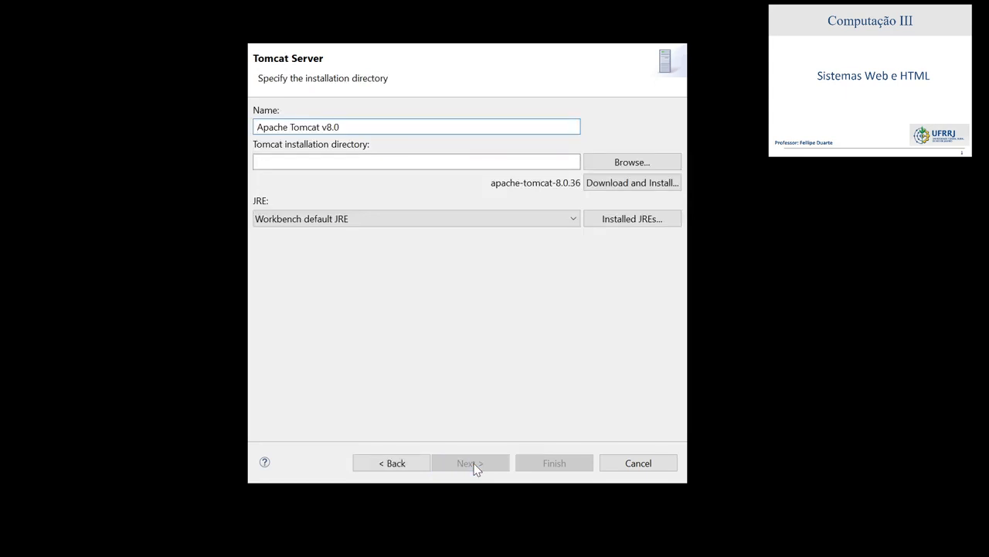
Step: Set the Tomcat installation directory to the apache-tomcat-8.0.9 folder in Downloads\comp3 and finish creating the server without adding resources
click(625, 165)
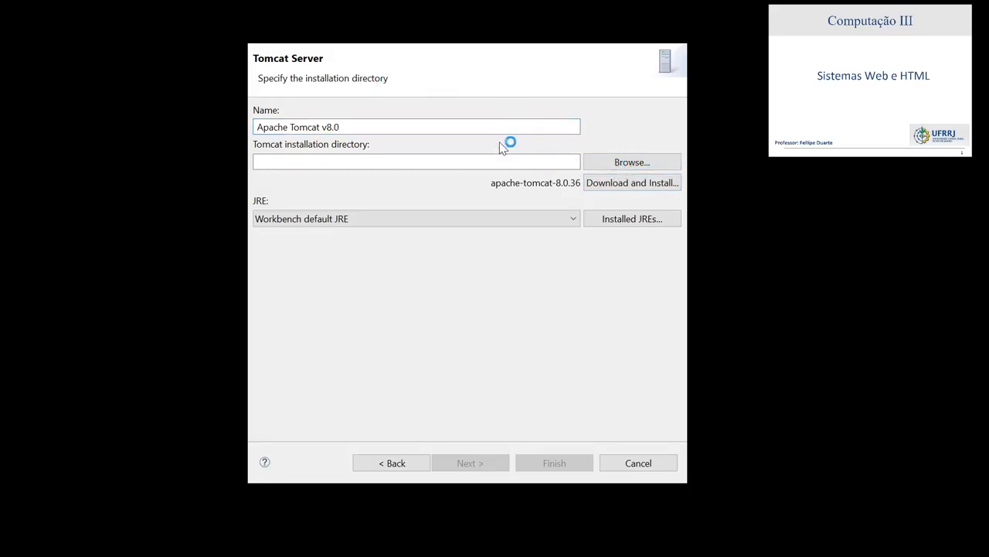
click(590, 403)
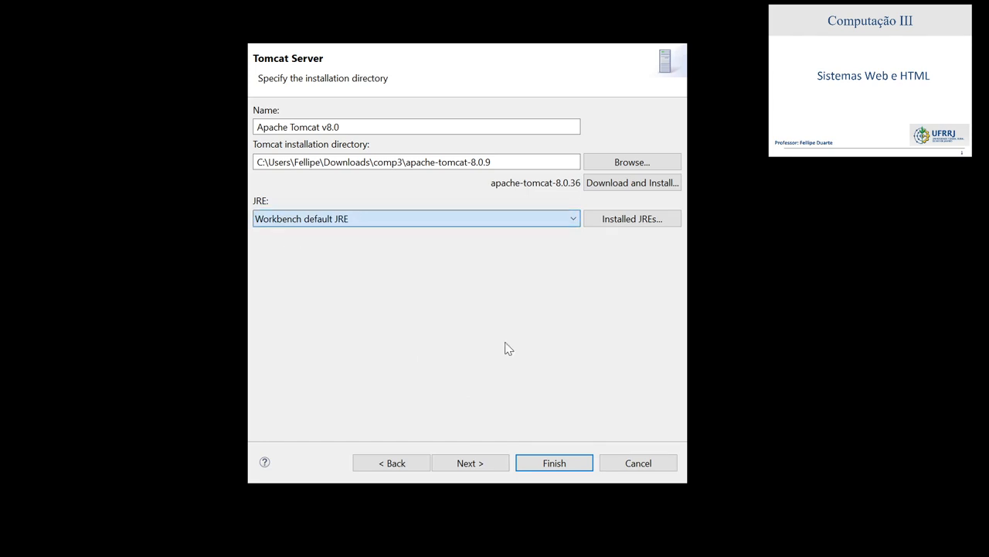
click(476, 466)
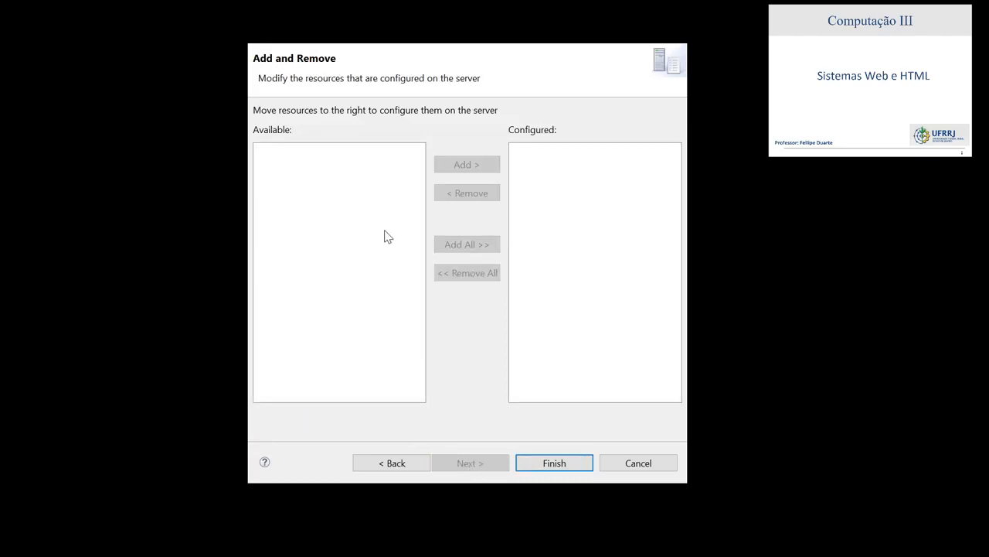
click(563, 460)
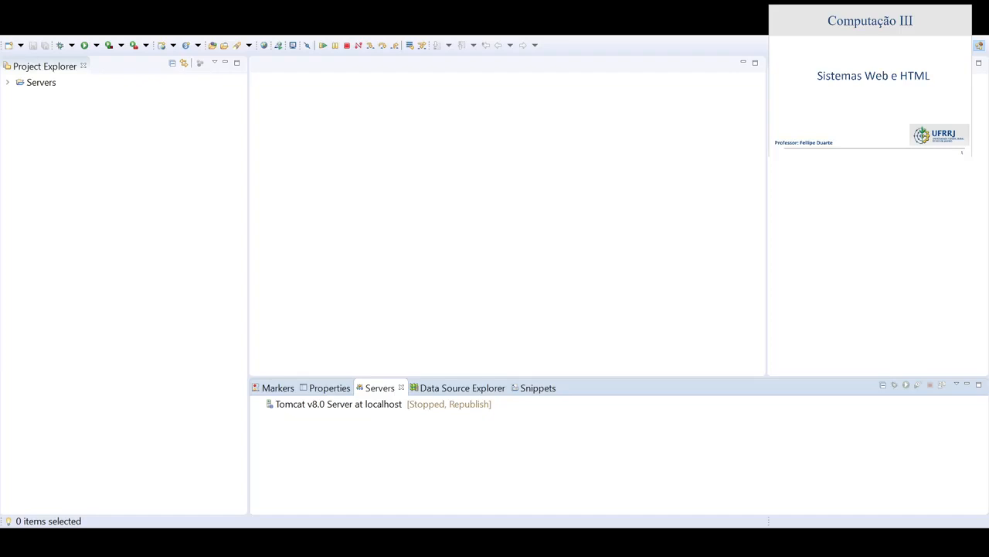
Step: Review the general information, server locations and ports in the Tomcat v8.0 server's configuration overview, and close it
click(334, 410)
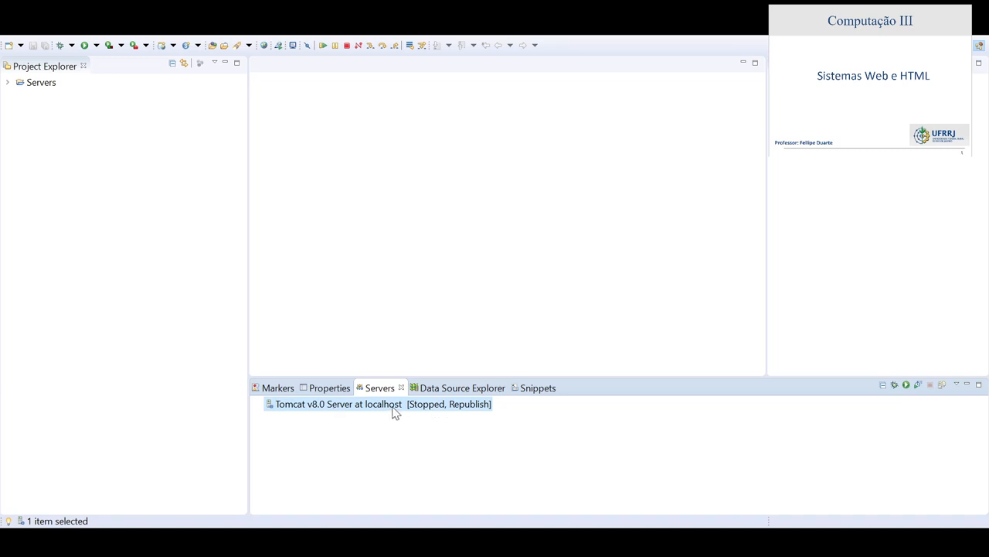
double_click(337, 407)
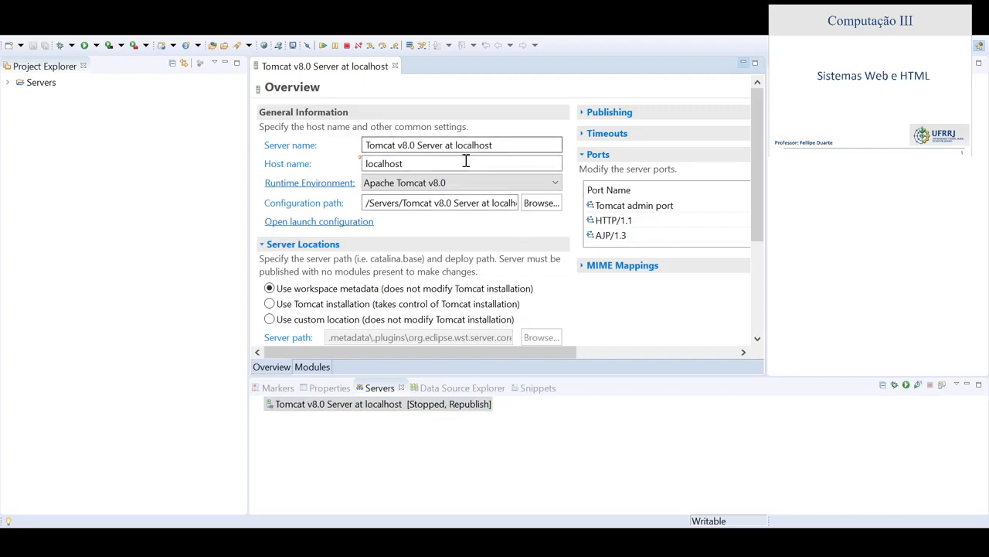
scroll(470, 286, down, 1)
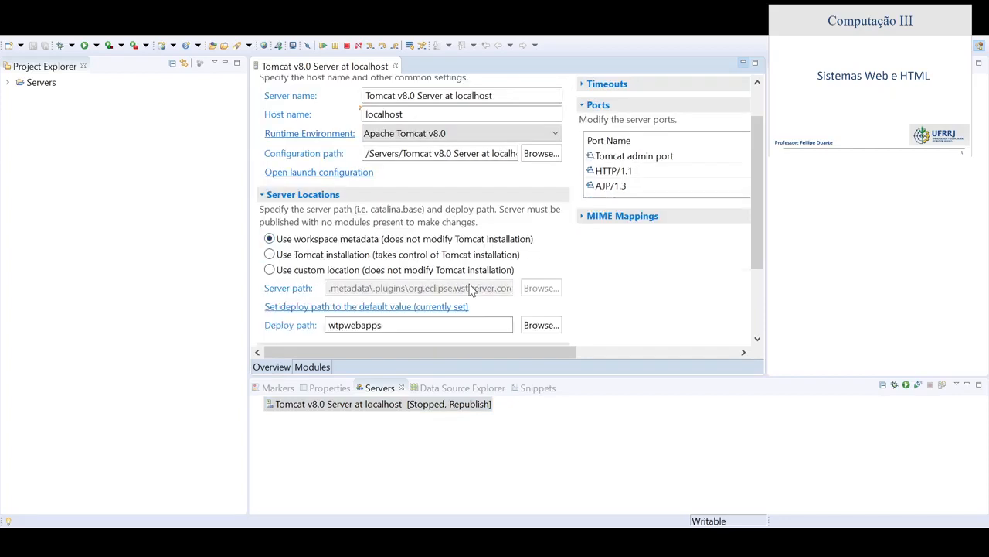
scroll(472, 289, down, 2)
scroll(470, 287, up, 3)
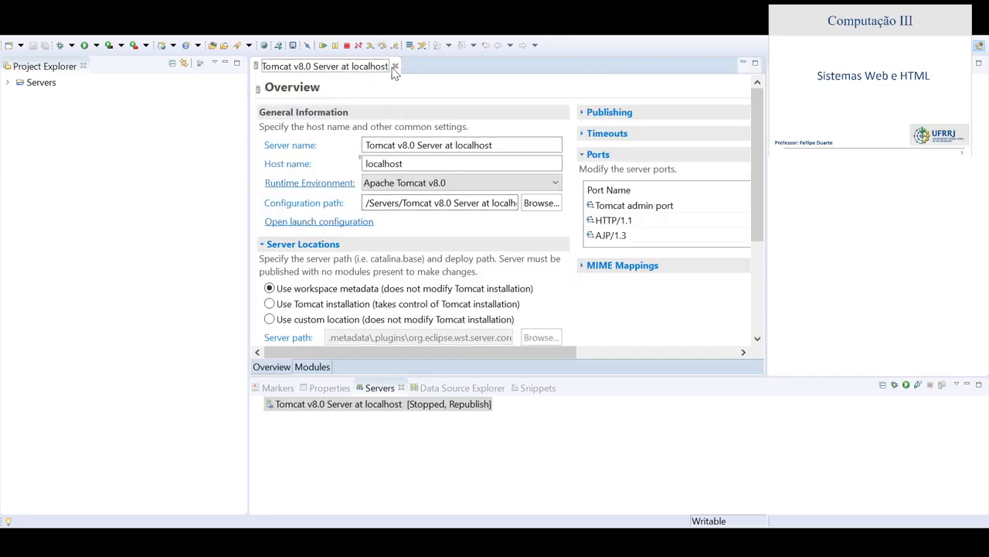
click(394, 67)
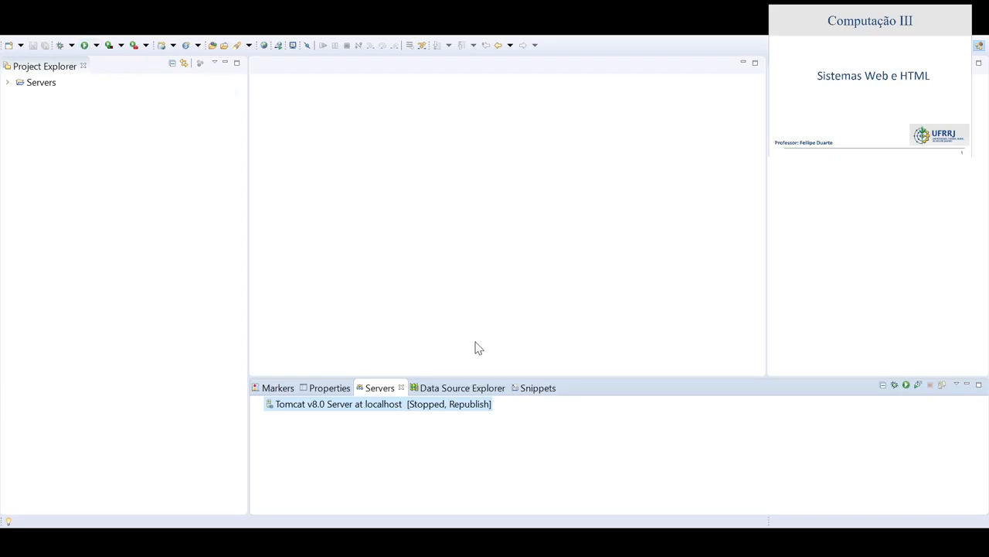
Step: Start the Tomcat v8.0 server at localhost
click(440, 248)
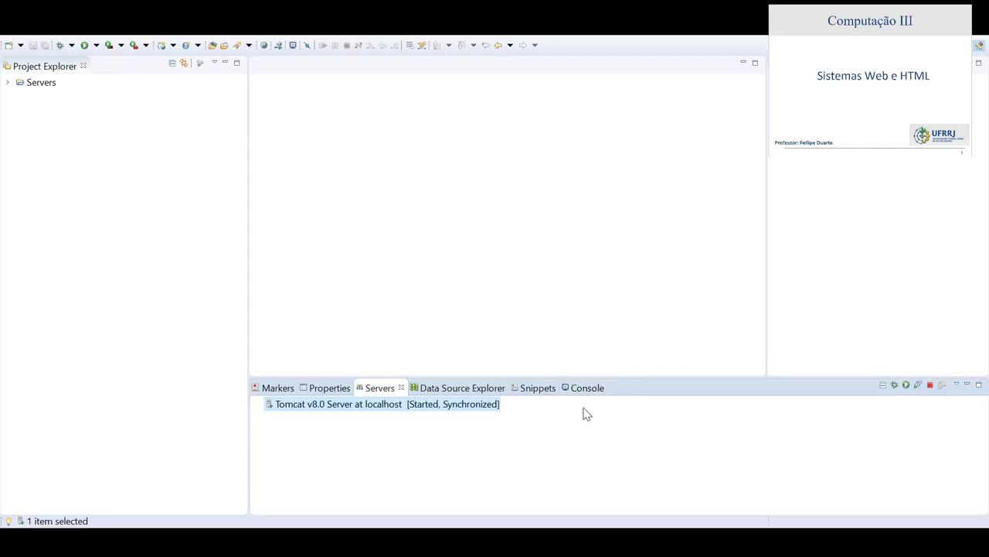
key(alt+Tab)
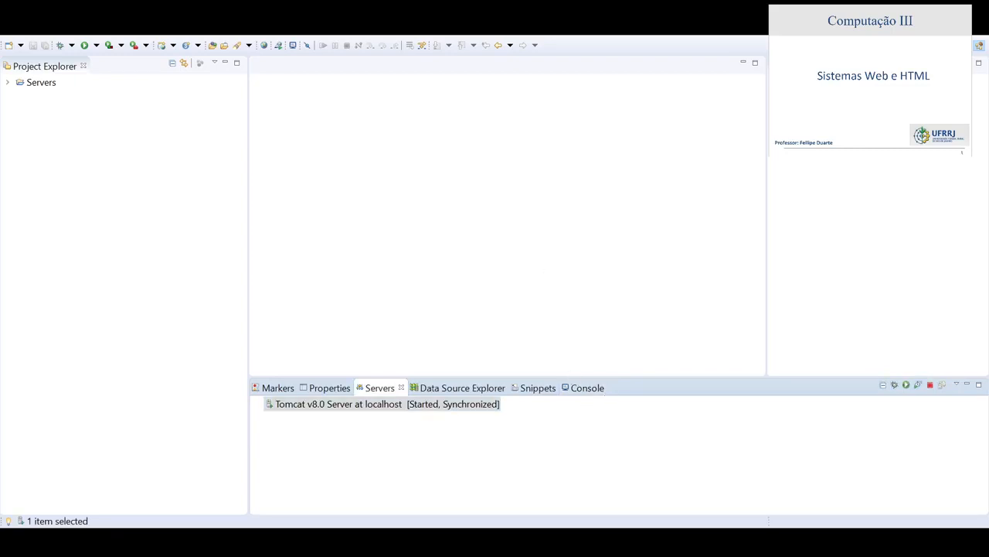
key(alt+Tab)
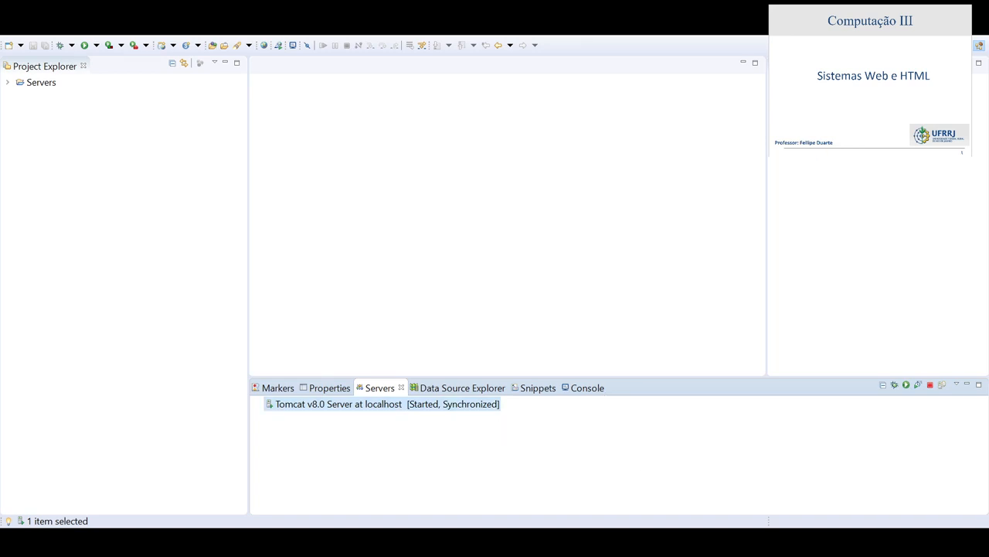
key(alt+Tab)
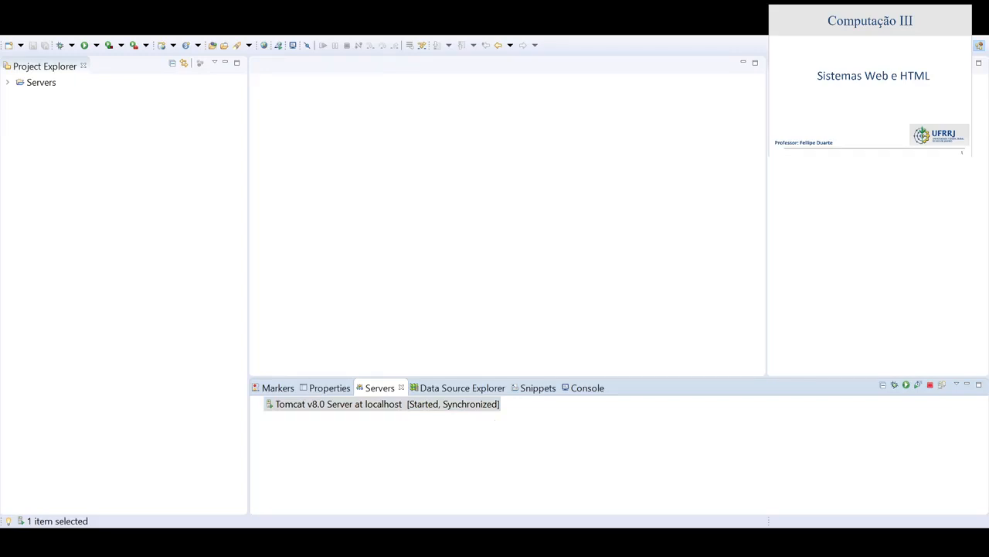
key(alt+Tab)
key(alt+Tab)
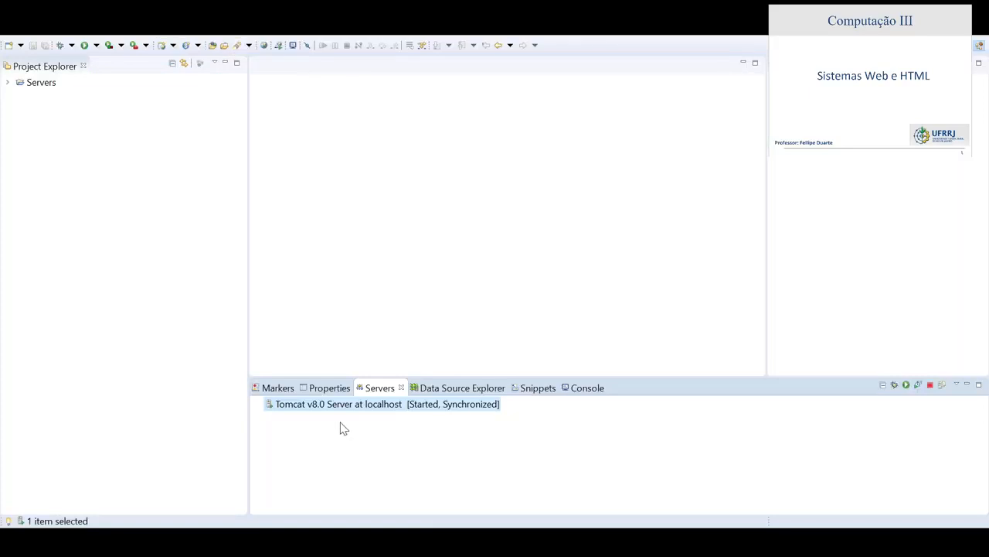
Step: Check the server startup message in the Console output, and return to the server list
click(585, 391)
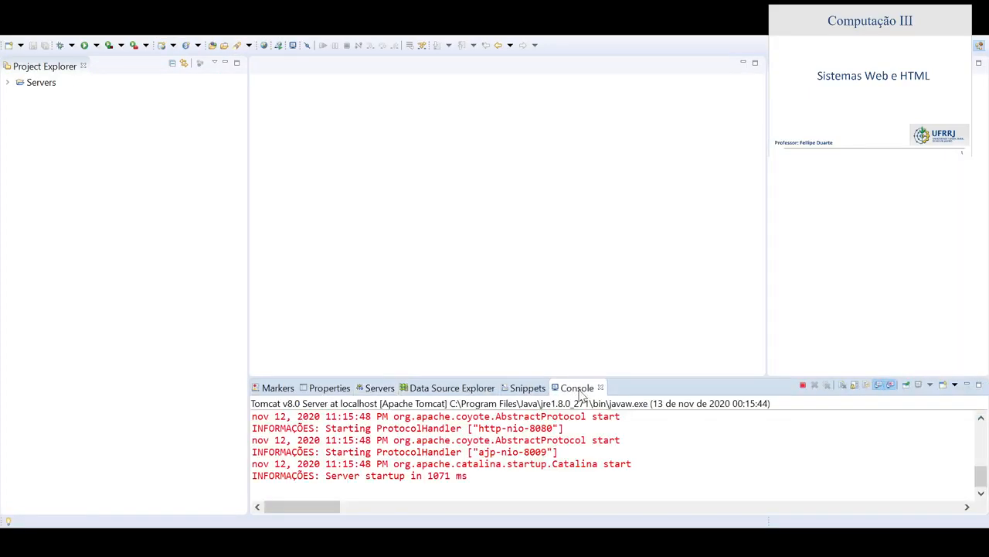
drag(337, 483, 463, 482)
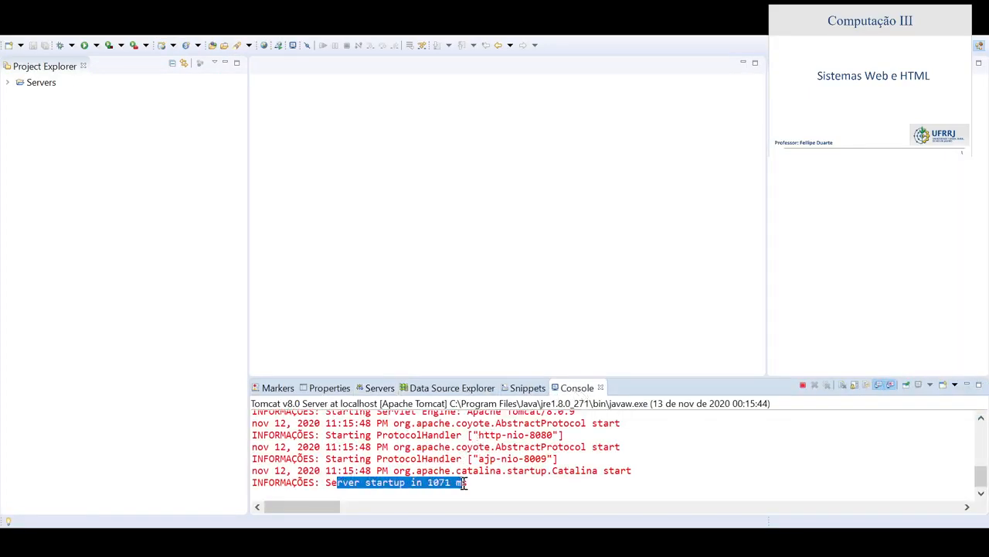
click(386, 391)
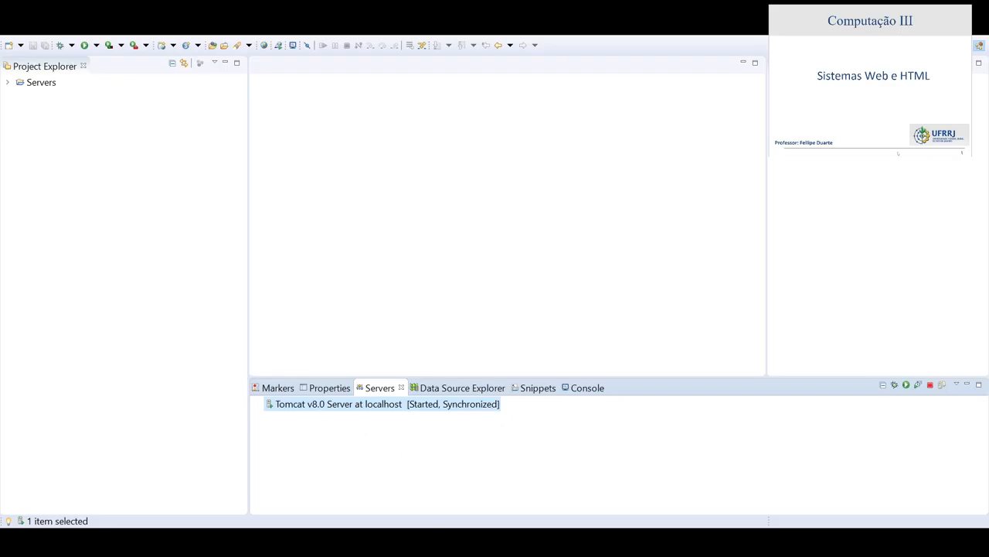
Step: Switch to the Chrome browser, load localhost:8080 in a new tab, and highlight the host and port in the address
key(alt+Tab)
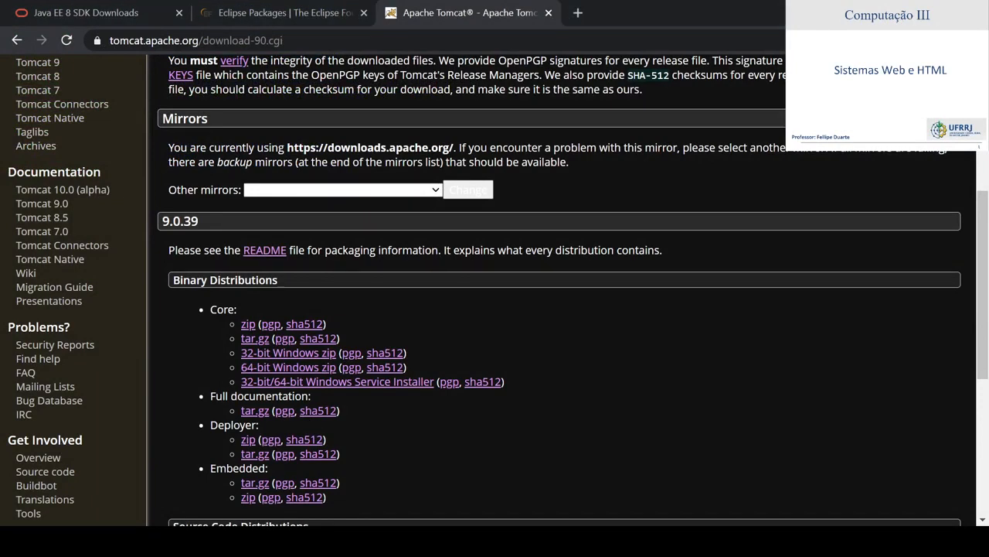
click(577, 13)
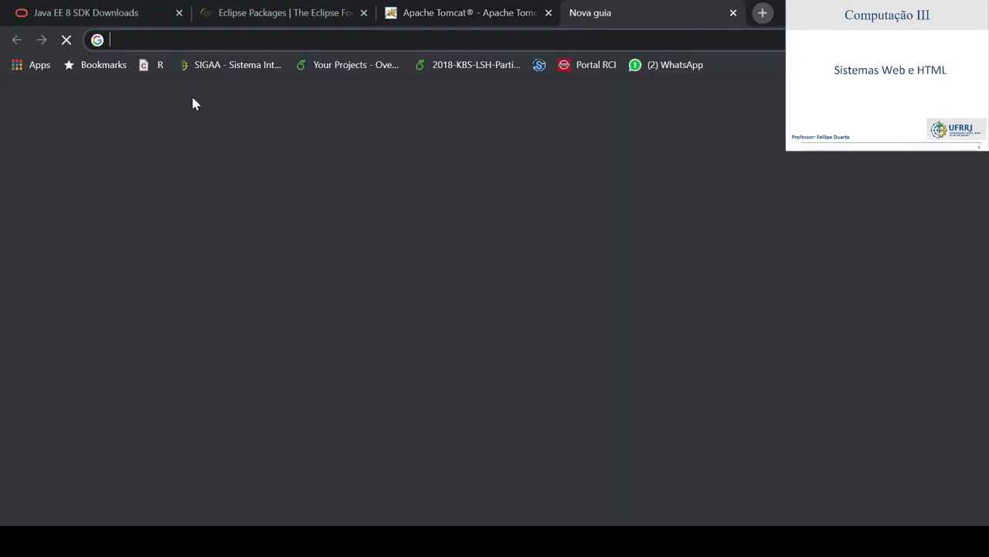
click(132, 40)
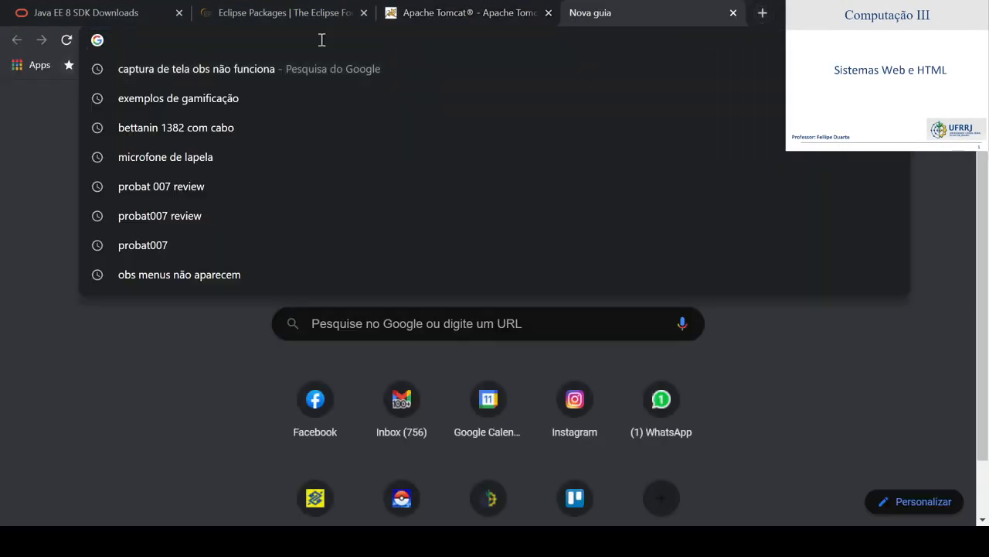
text(local)
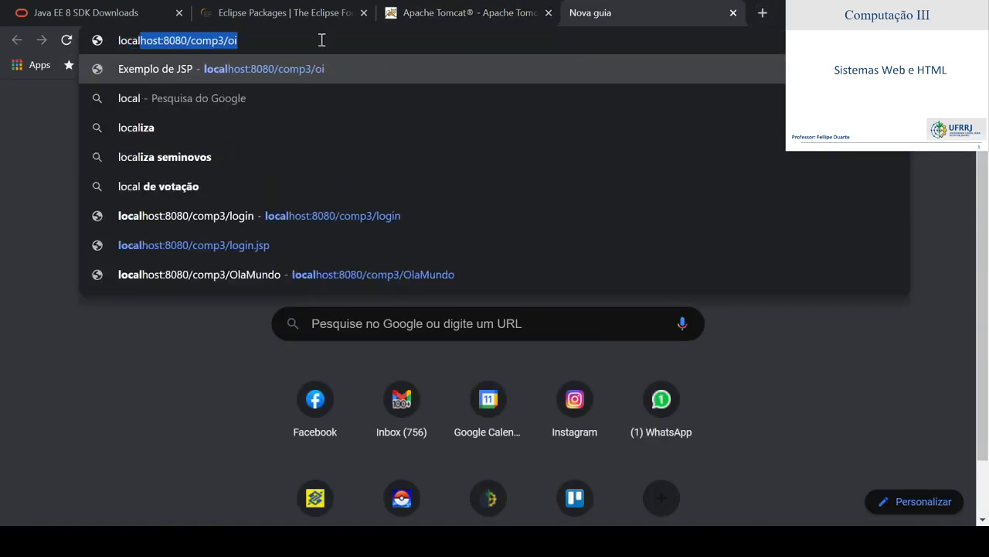
text(host:8080)
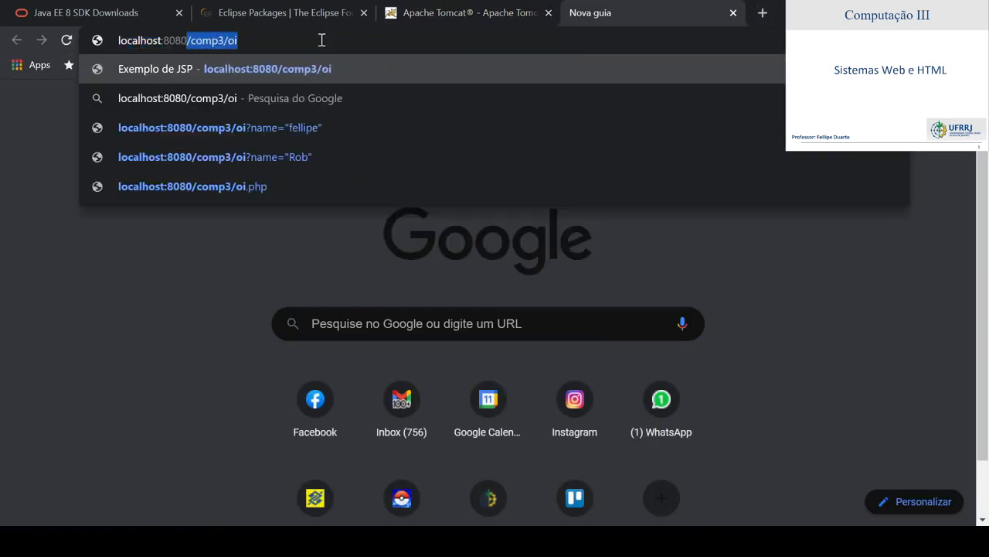
key(BackSpace)
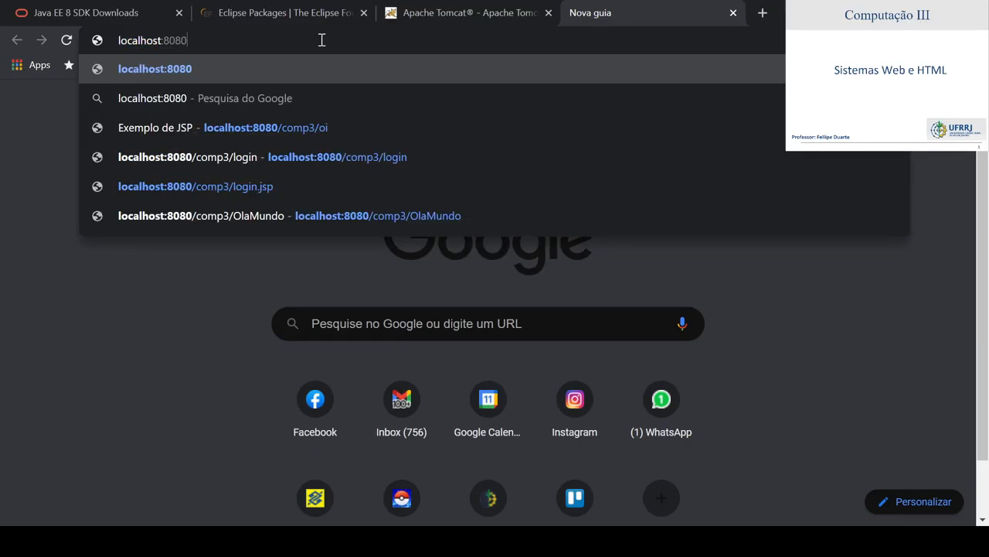
key(Return)
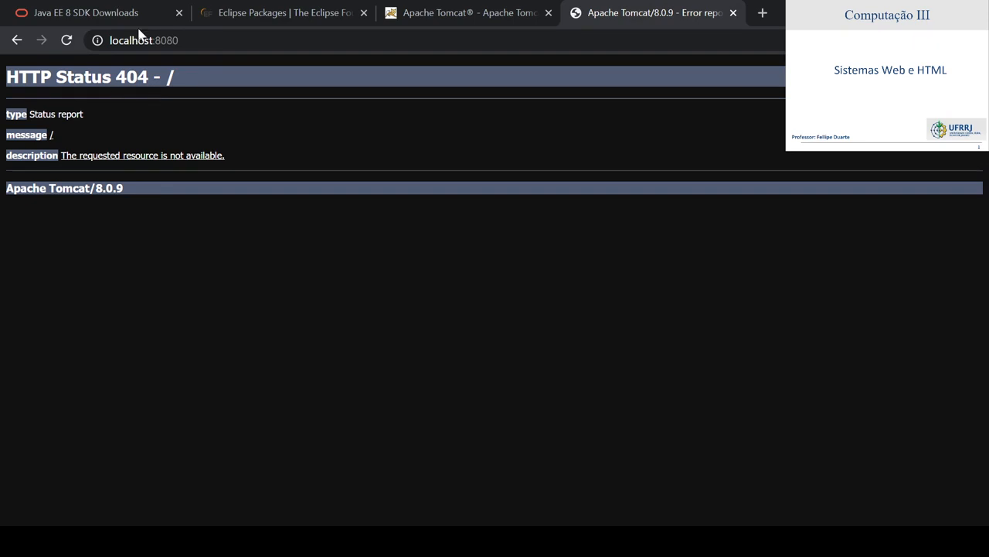
drag(107, 41, 157, 41)
double_click(171, 41)
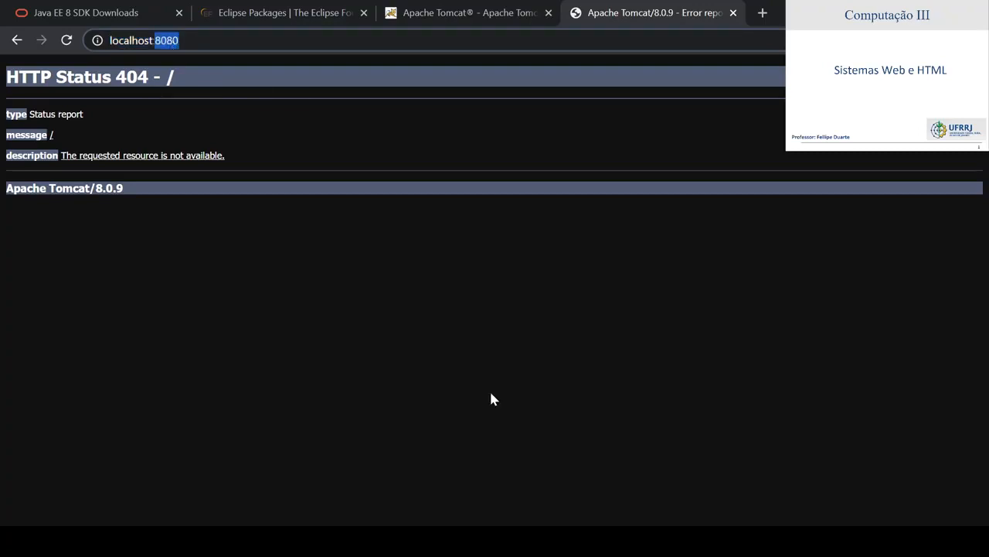
Step: Switch to Eclipse, stop the Tomcat v8.0 server at localhost, and return to the server list
key(alt+Tab)
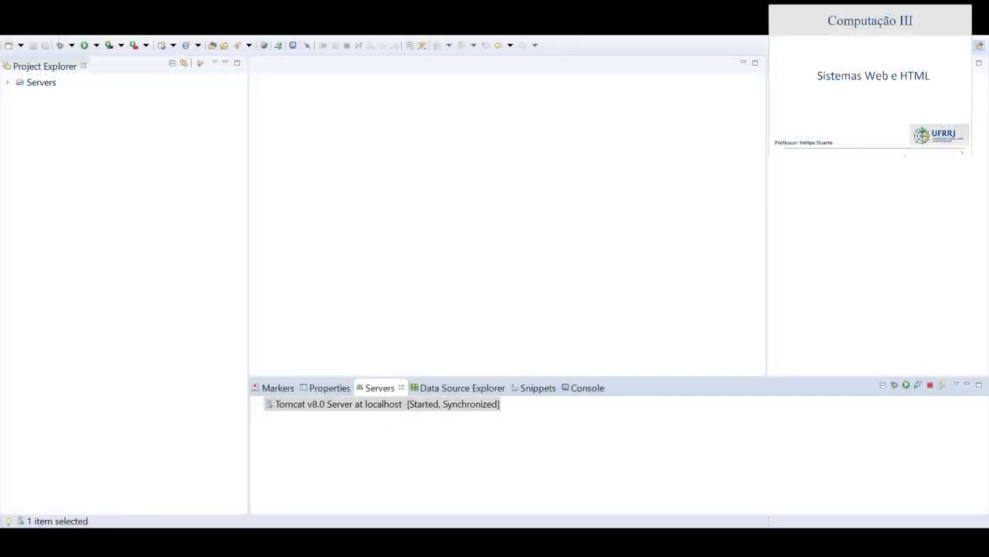
click(325, 408)
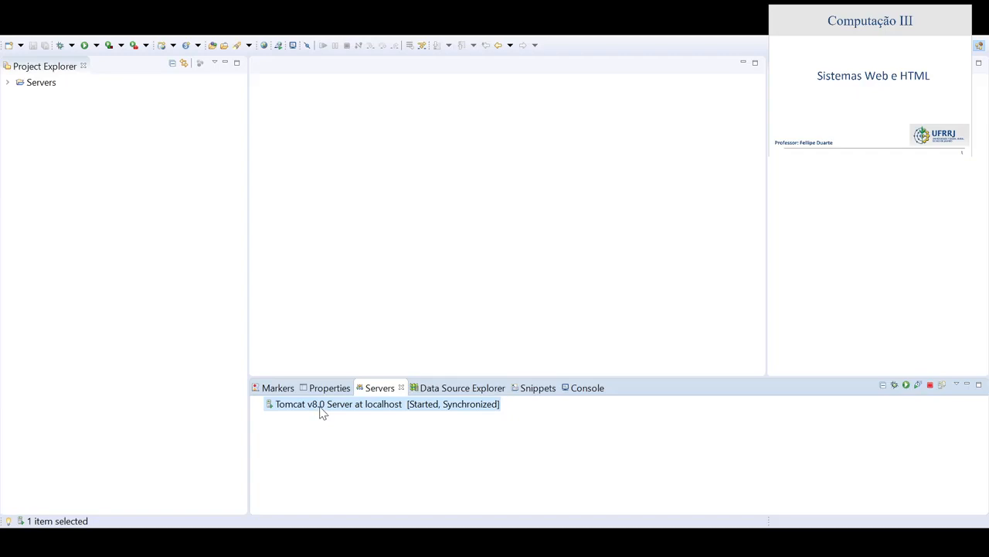
key(ctrl+alt+s)
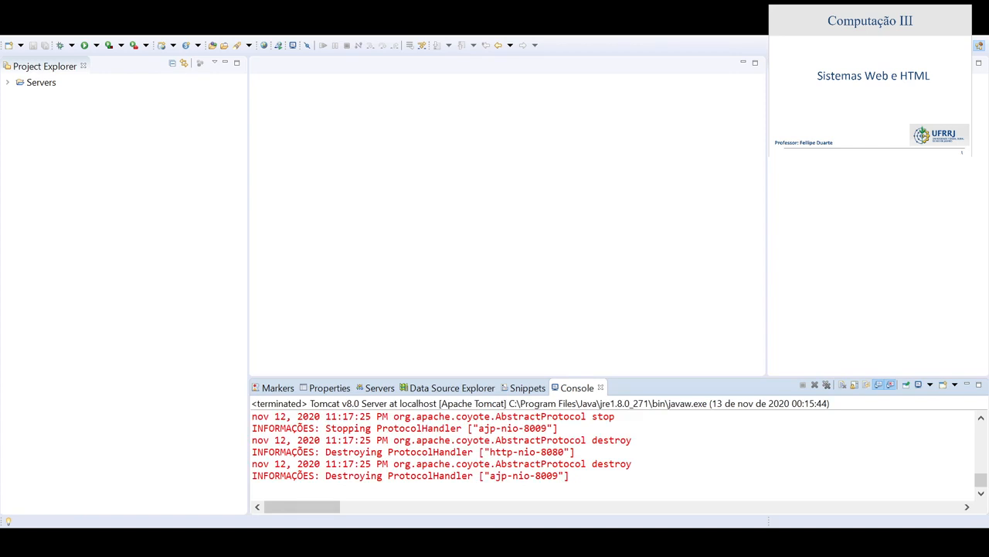
click(374, 388)
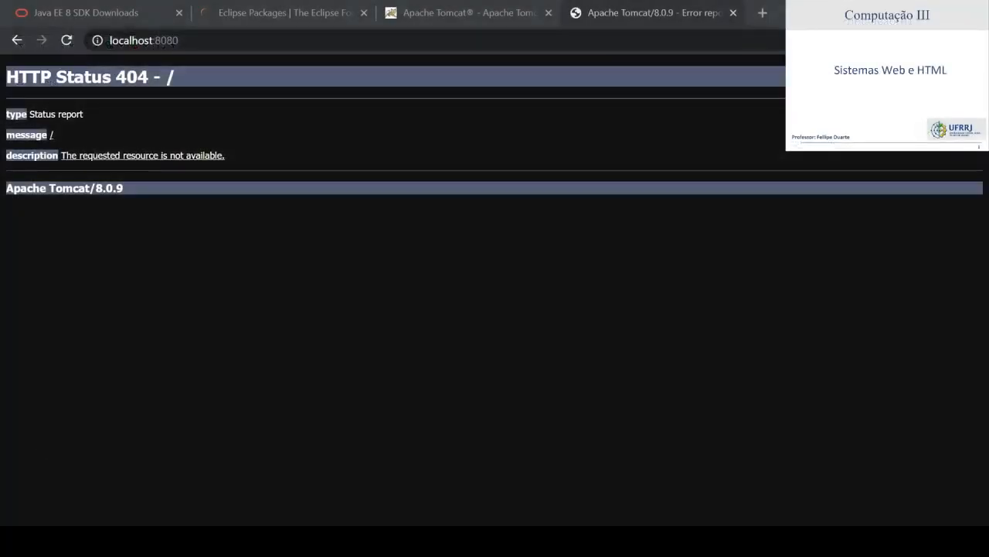
Step: Switch to the Chrome browser, load localhost:8080 again with the server stopped, and refresh the page to check the connection
double_click(167, 40)
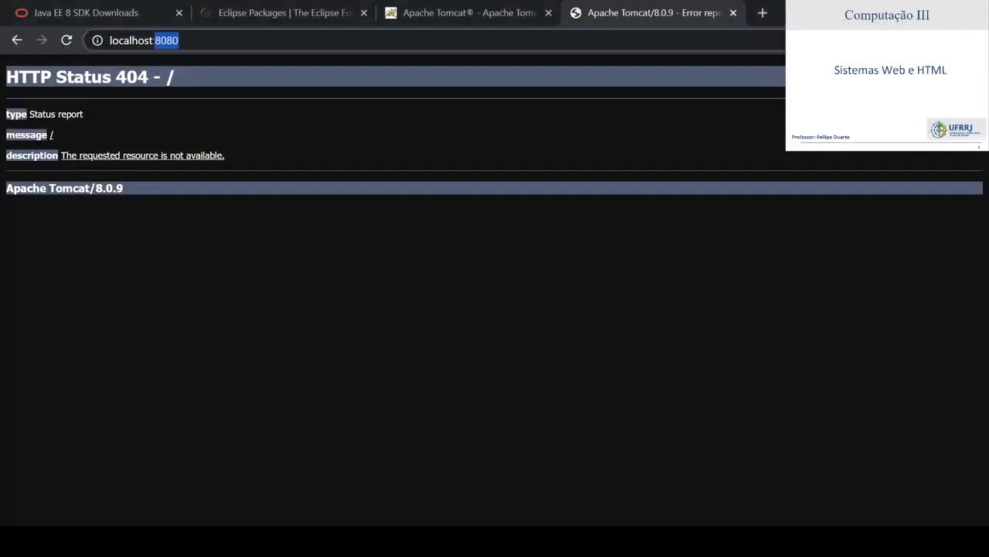
click(225, 42)
key(Return)
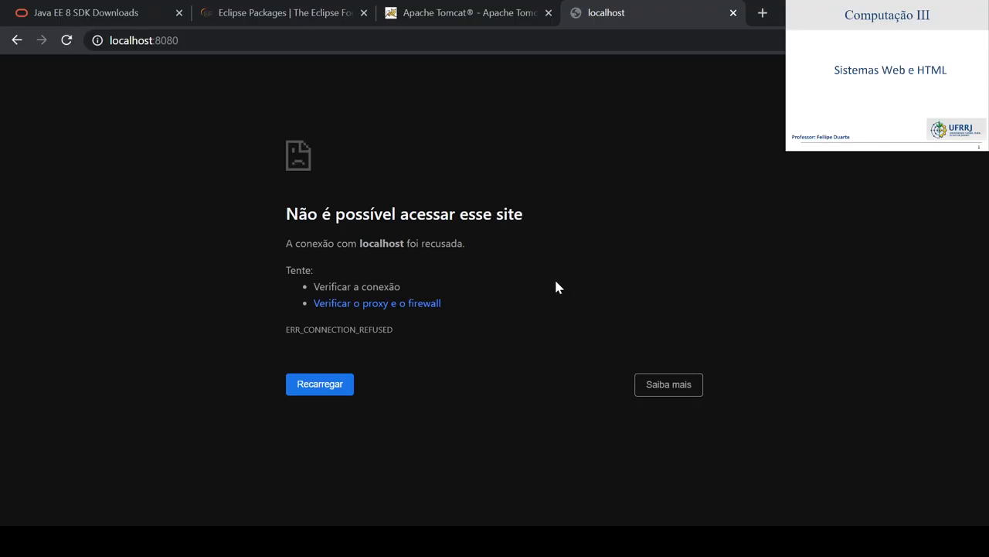
key(F5)
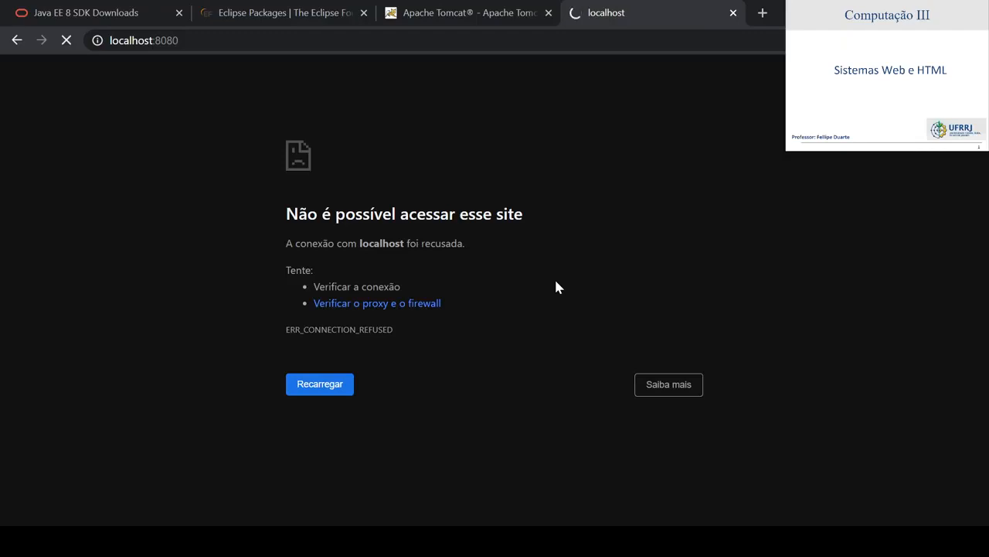